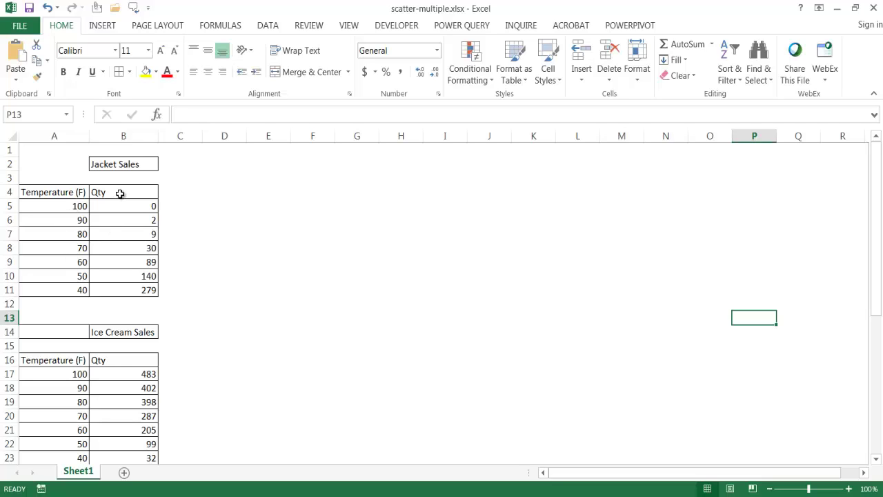
Insert a plain scatter chart of the Jacket Sales data and move it beside the table.
left_click(91, 233)
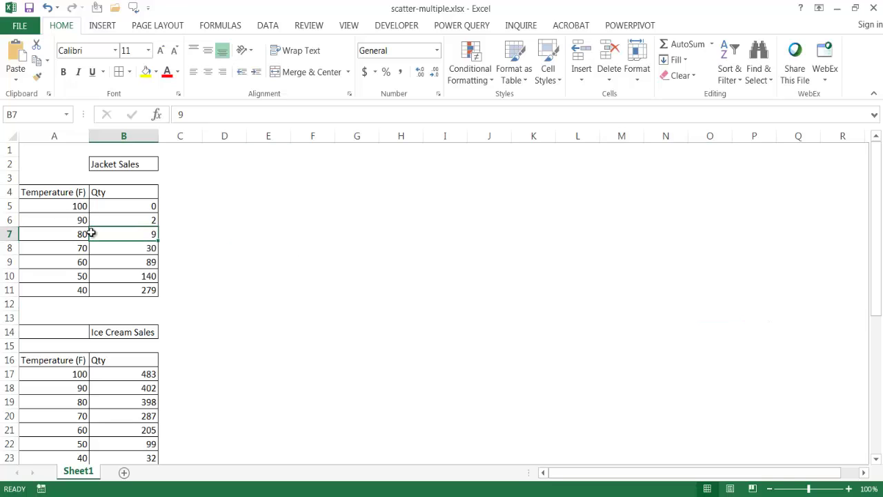
left_click(102, 25)
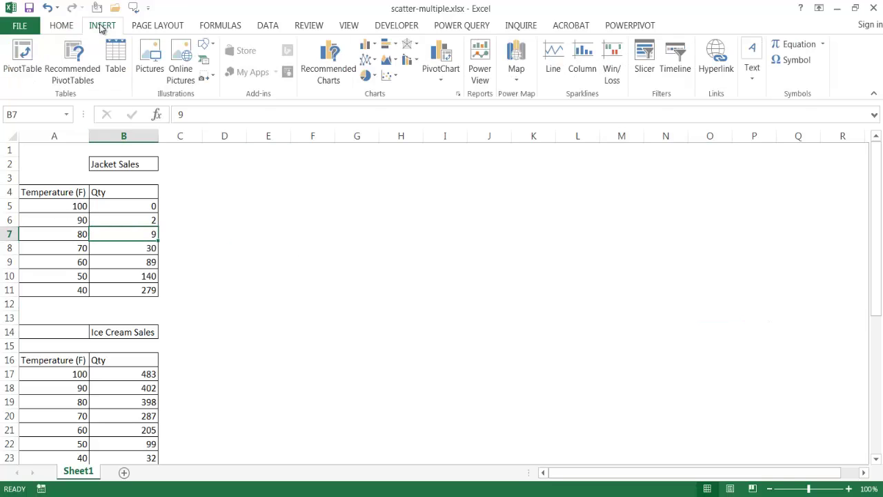
left_click(392, 77)
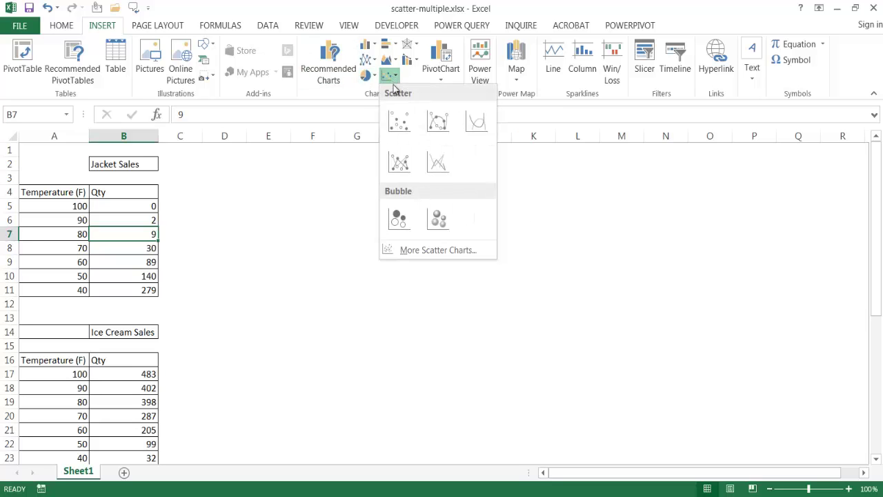
left_click(398, 120)
left_click_drag(399, 201, 388, 163)
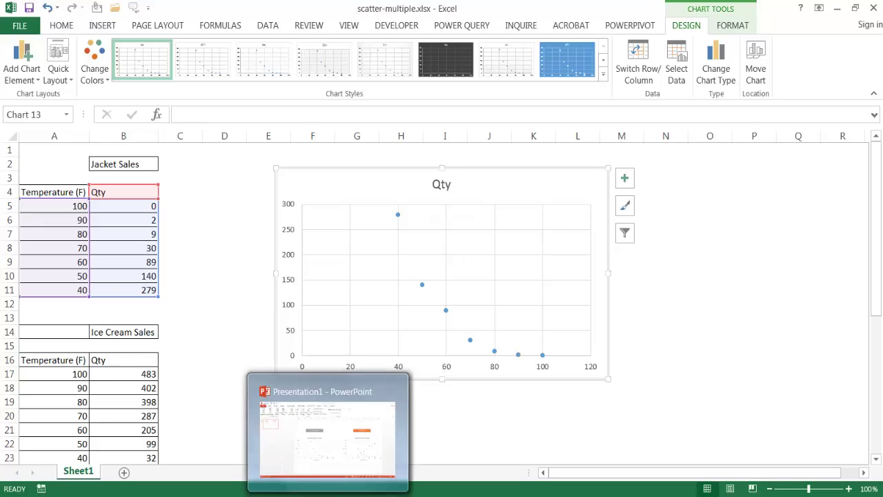
left_click(324, 434)
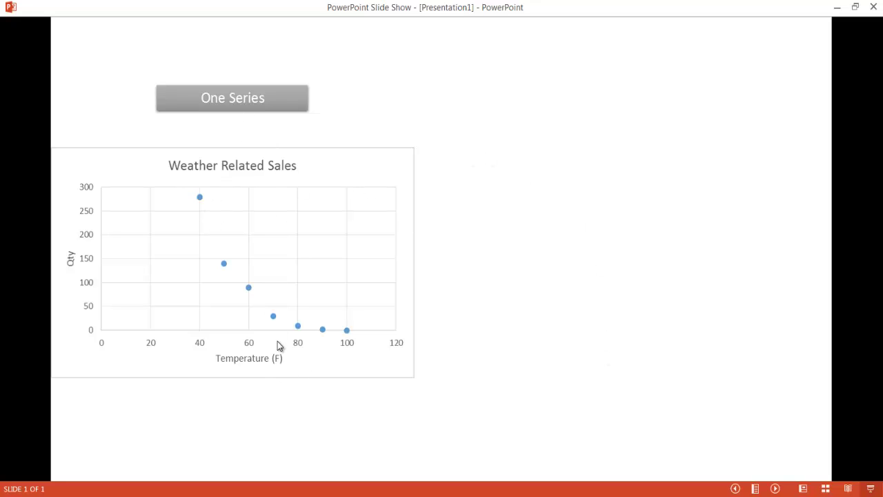
left_click(367, 355)
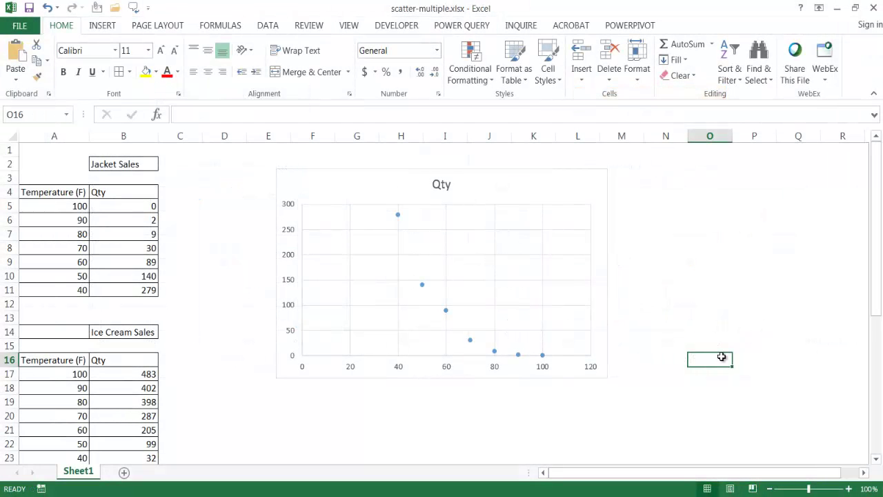
Delete the single-series Qty scatter chart.
left_click(557, 170)
left_click_drag(558, 170, 600, 165)
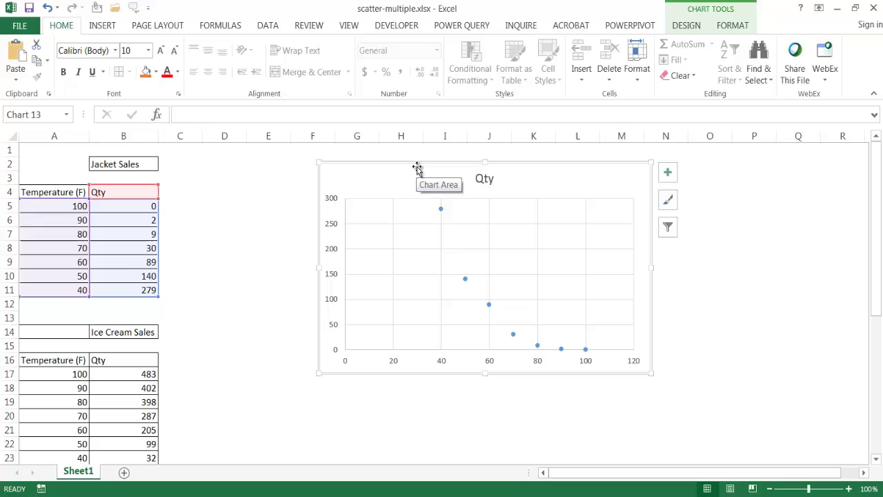
key("Delete")
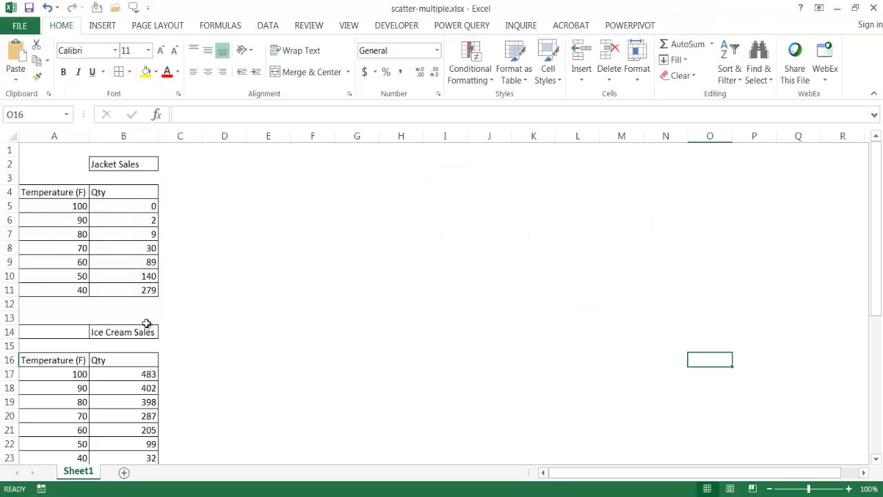
Copy the Ice Cream Sales quantities into C2 and autofit column C's width.
left_click_drag(146, 323, 146, 413)
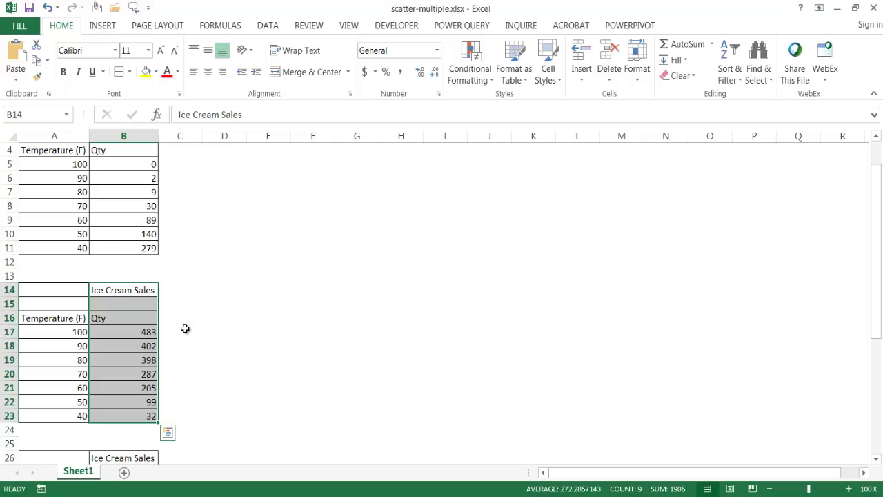
key("ctrl+c")
scroll(185, 328, "up", 1)
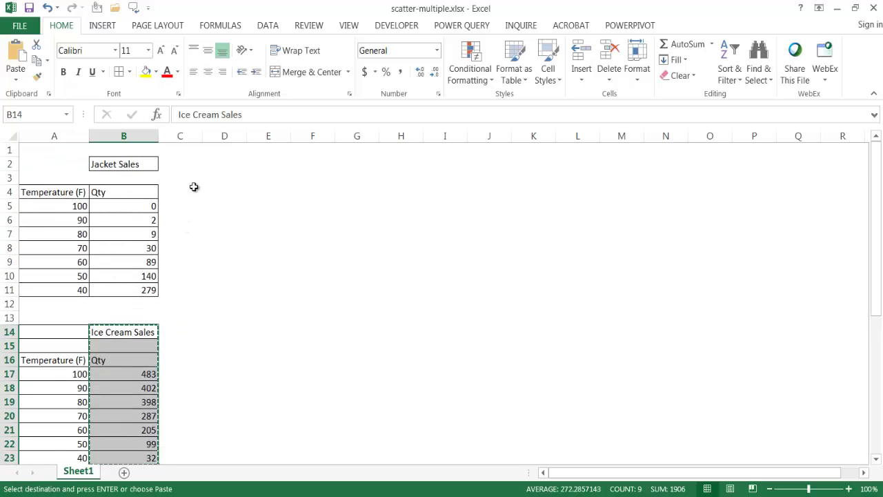
left_click(180, 163)
key("ctrl+v")
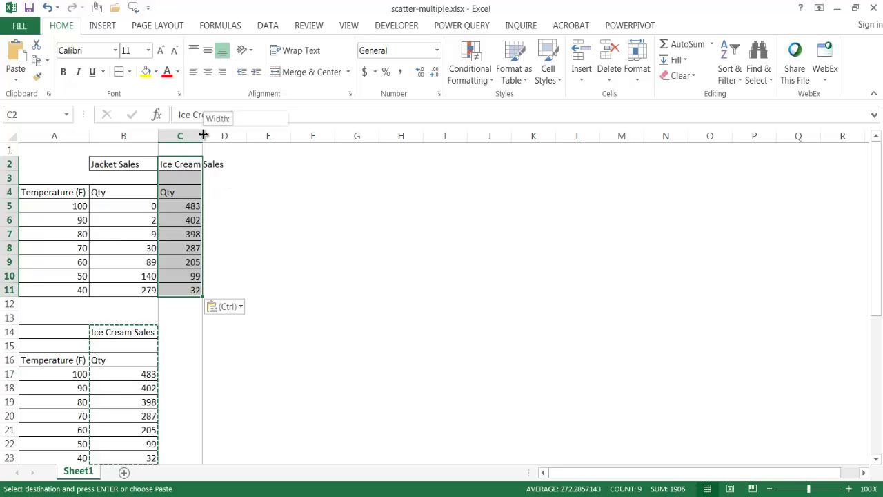
double_click(203, 135)
left_click(189, 233)
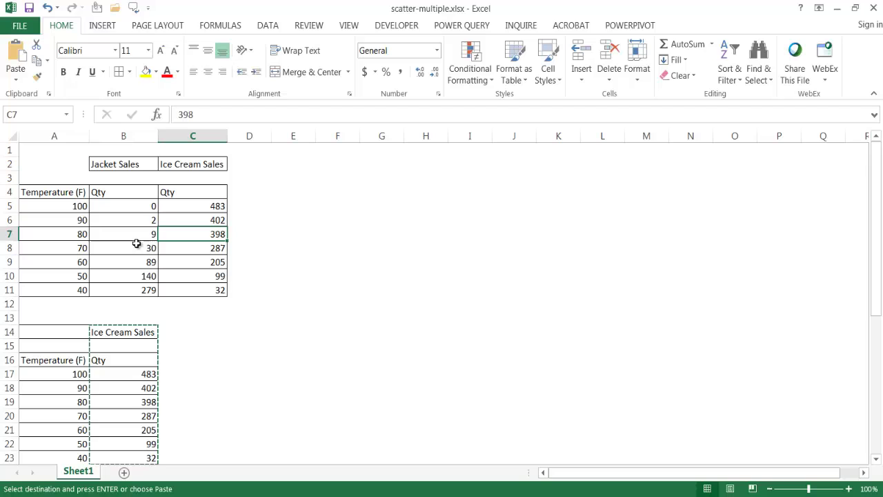
Insert a trial scatter chart of both quantity columns, then delete it.
left_click(105, 26)
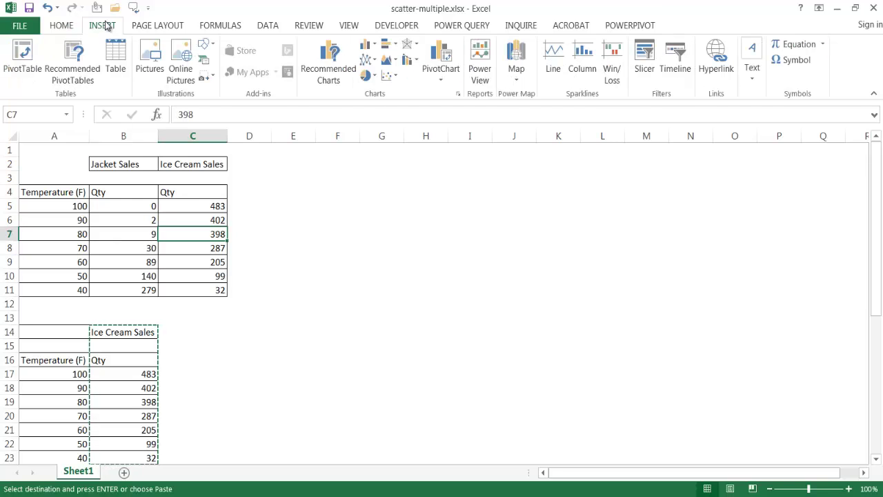
left_click(387, 80)
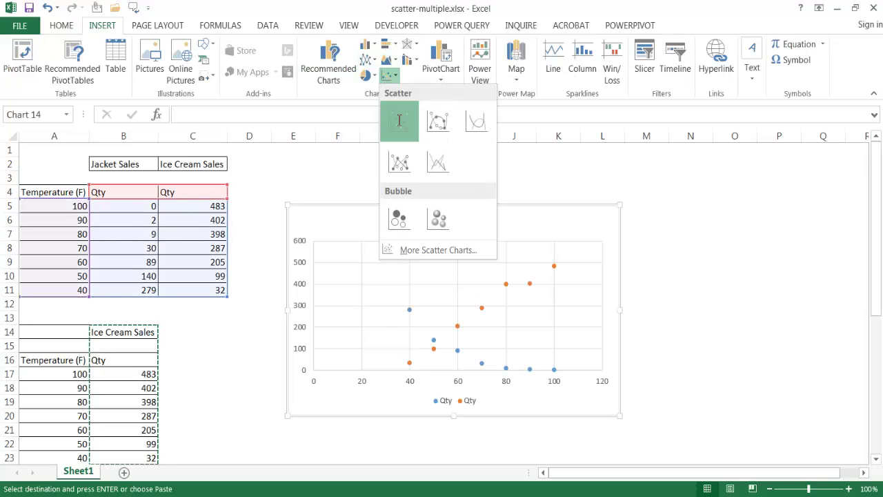
left_click(400, 121)
left_click_drag(525, 205, 559, 178)
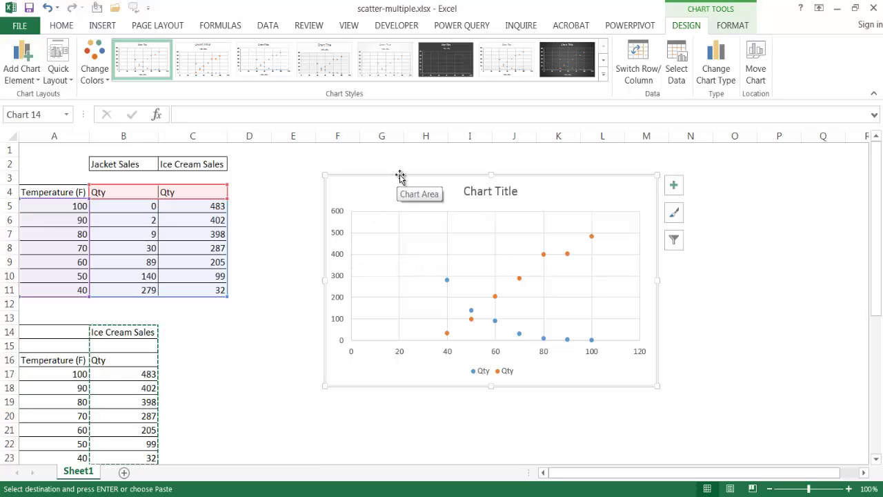
key("Delete")
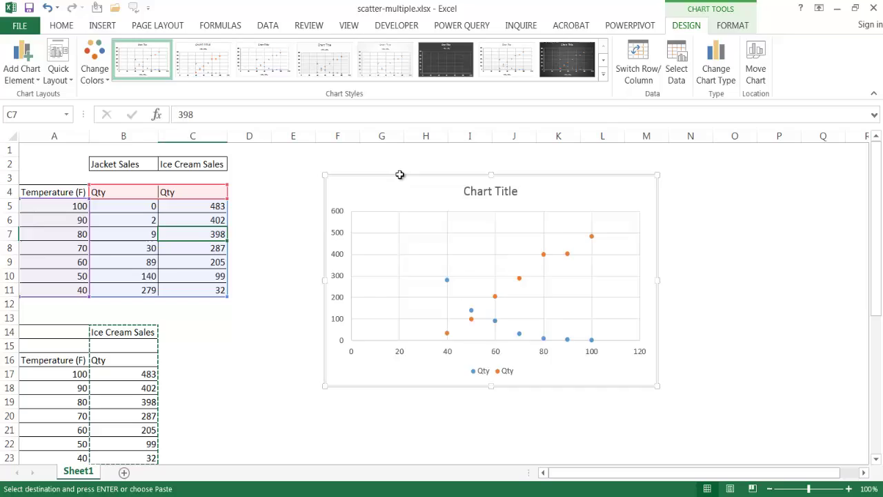
Delete column C holding the copied Ice Cream Sales quantities.
left_click(194, 134)
right_click(194, 136)
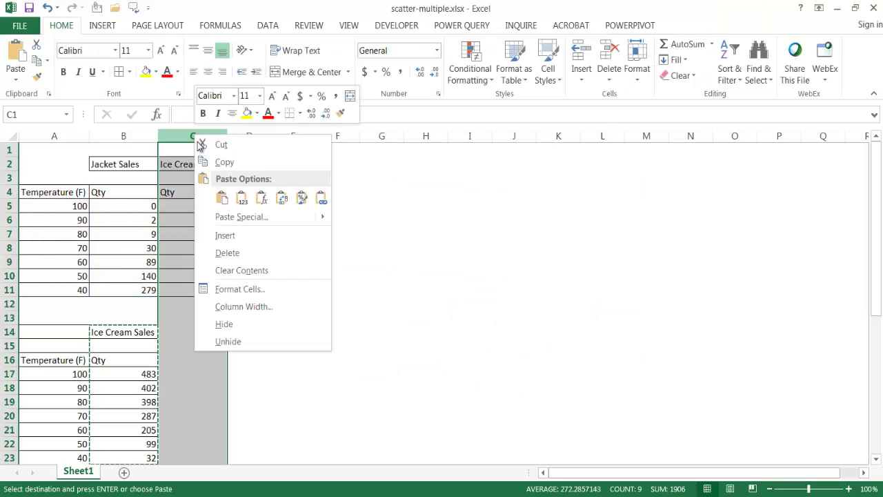
left_click(279, 252)
left_click(99, 249)
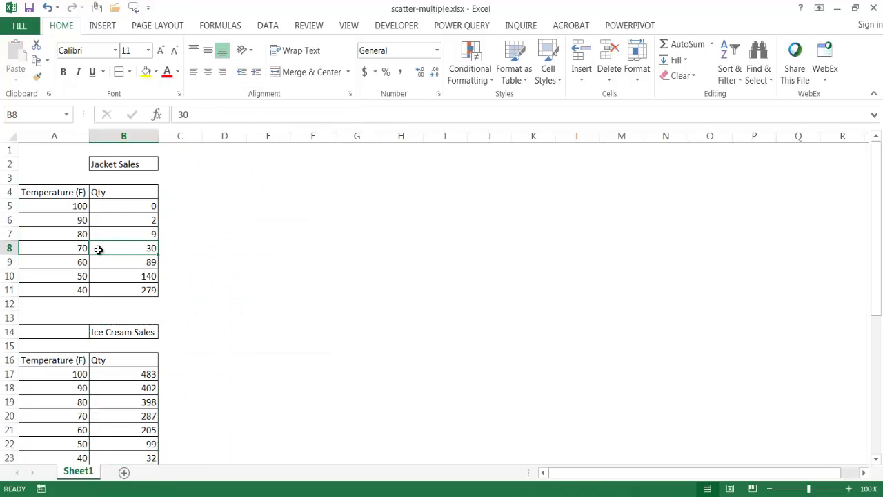
Insert a new Jacket Sales scatter chart and title it 'Weather Related Purchase'.
left_click(102, 25)
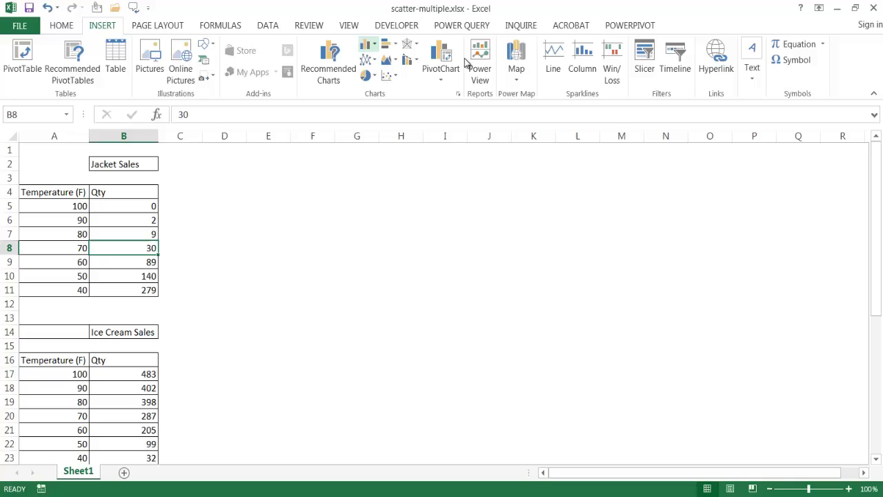
left_click(392, 76)
left_click(397, 118)
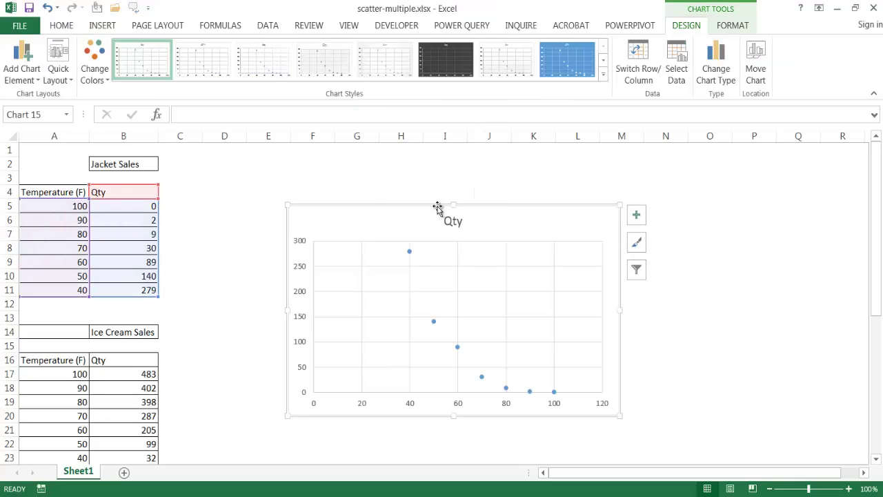
left_click_drag(428, 203, 425, 168)
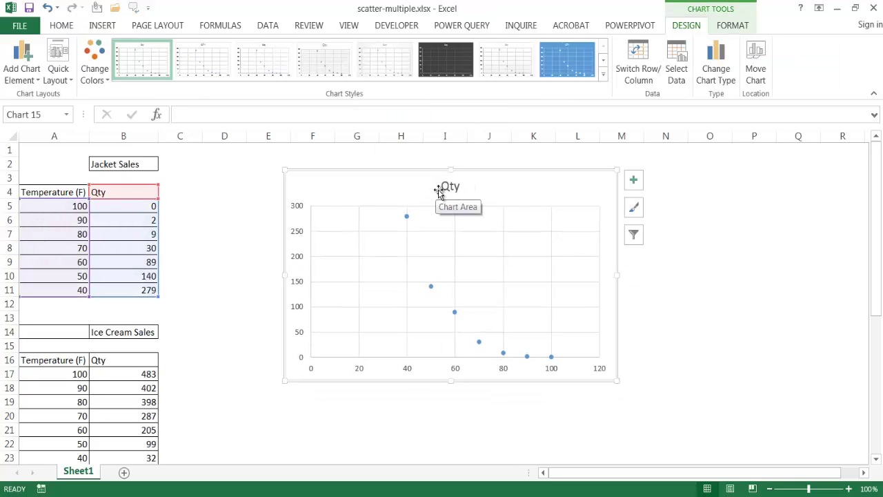
left_click(449, 188)
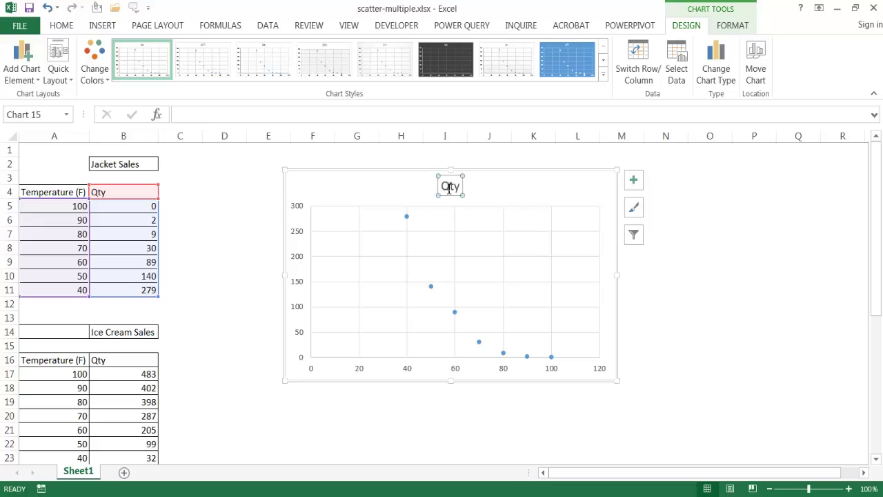
left_click(396, 122)
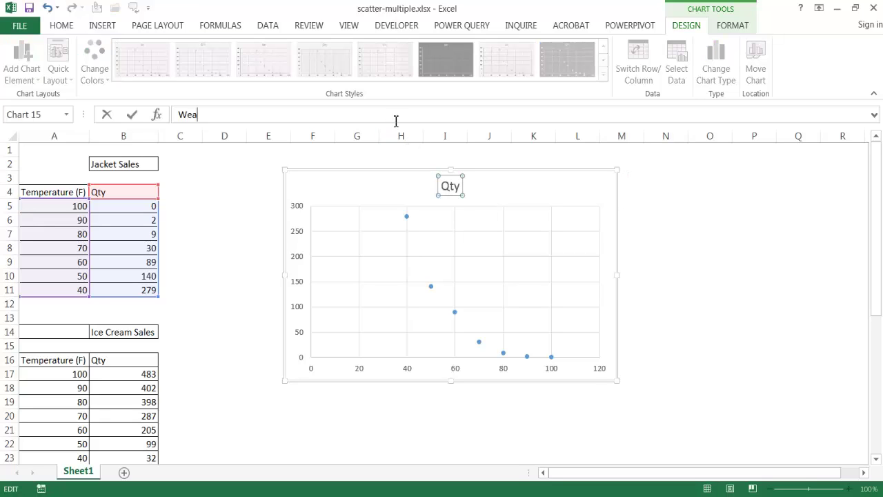
type("Weather Related Purchase")
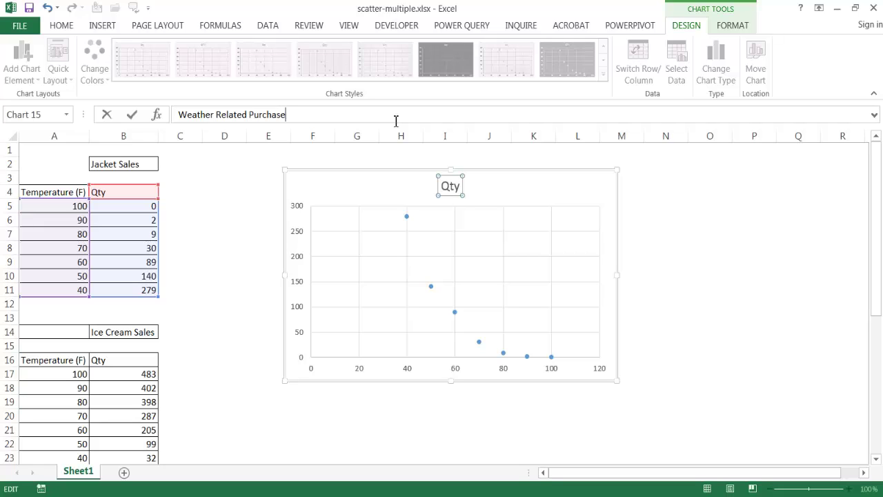
key("Return")
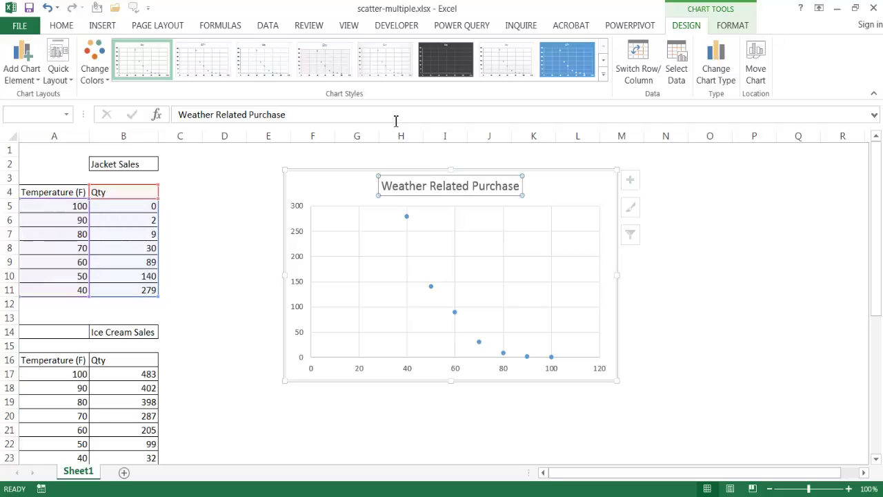
Add axis titles linked to B4 (Qty) and A4 (Temperature (F)), plus a legend.
left_click(634, 180)
left_click(674, 216)
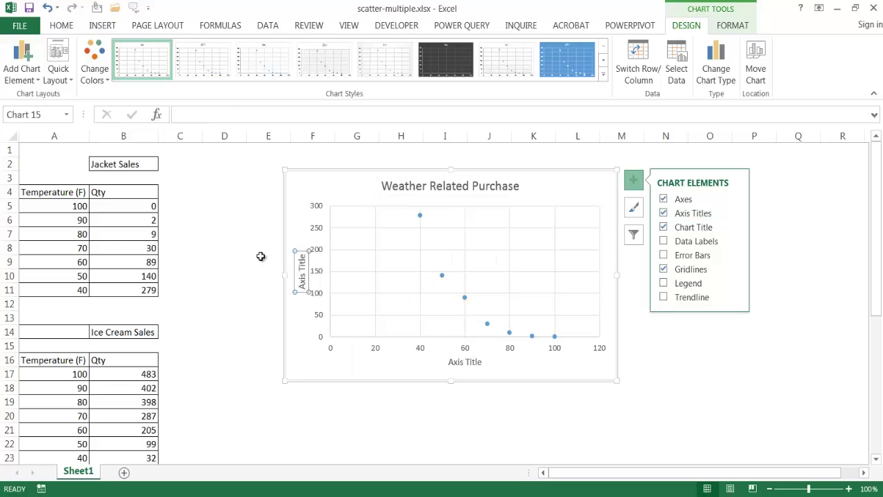
left_click(301, 266)
left_click(214, 115)
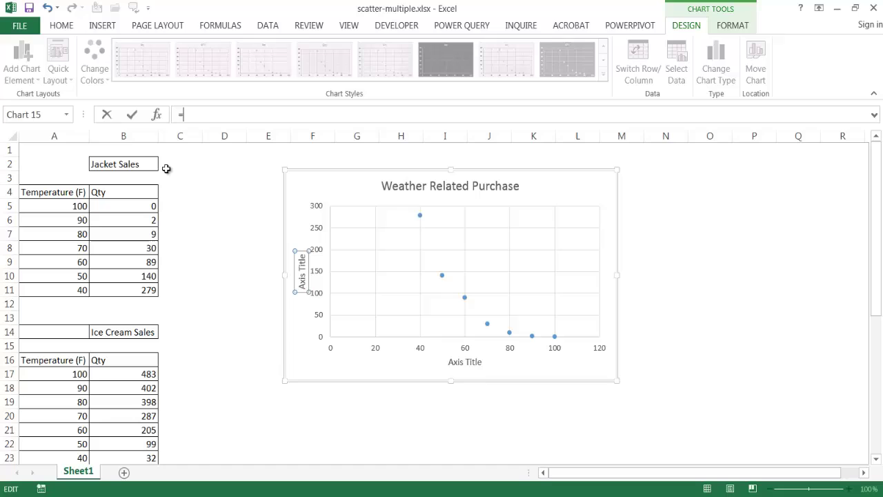
left_click(142, 191)
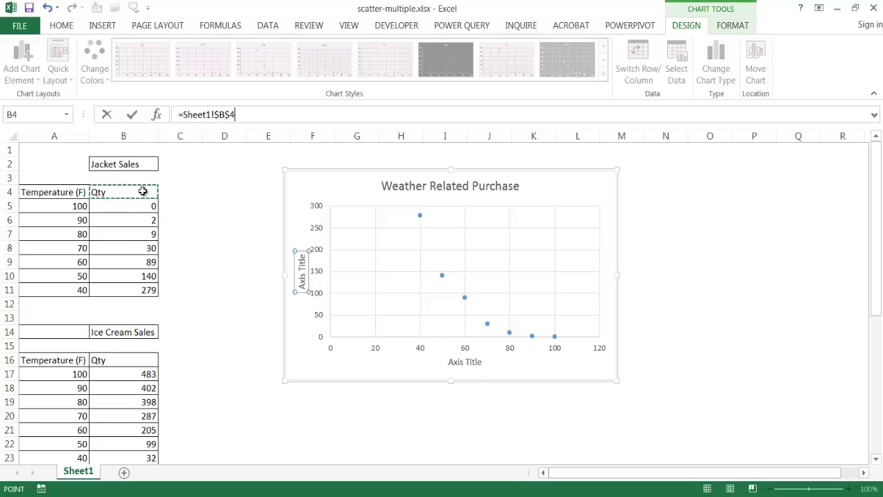
key("Return")
left_click(466, 364)
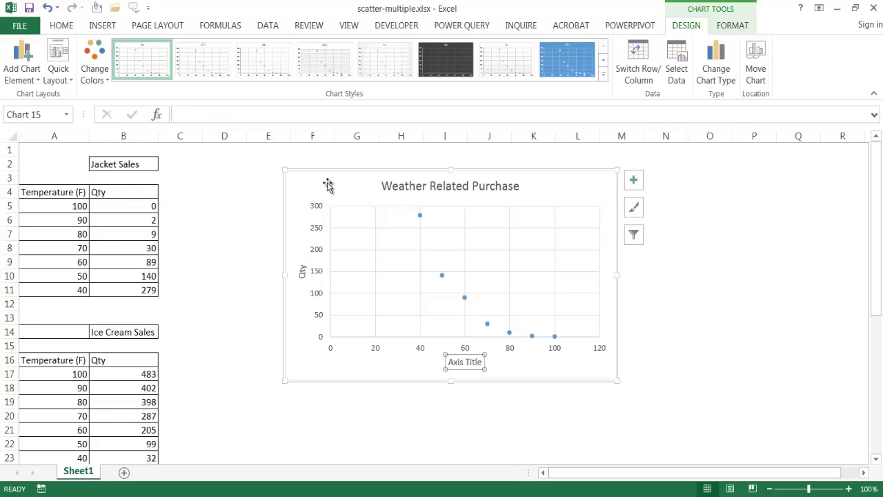
left_click(271, 116)
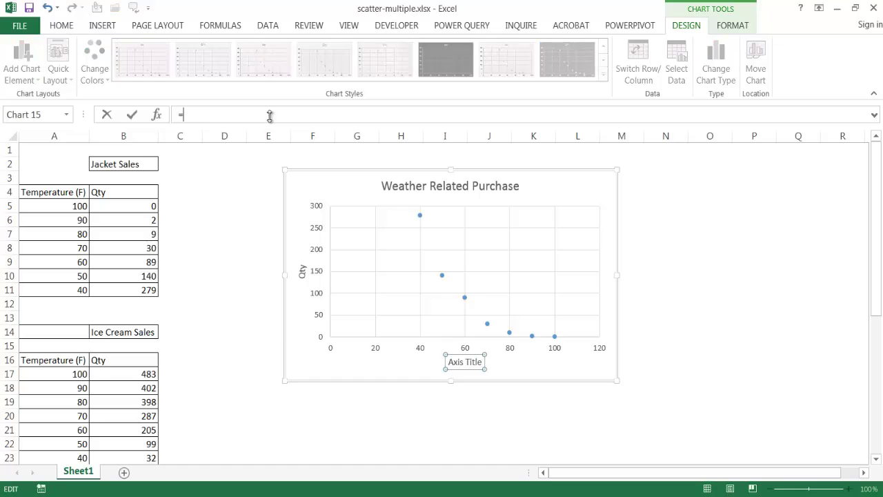
left_click(64, 192)
key("Return")
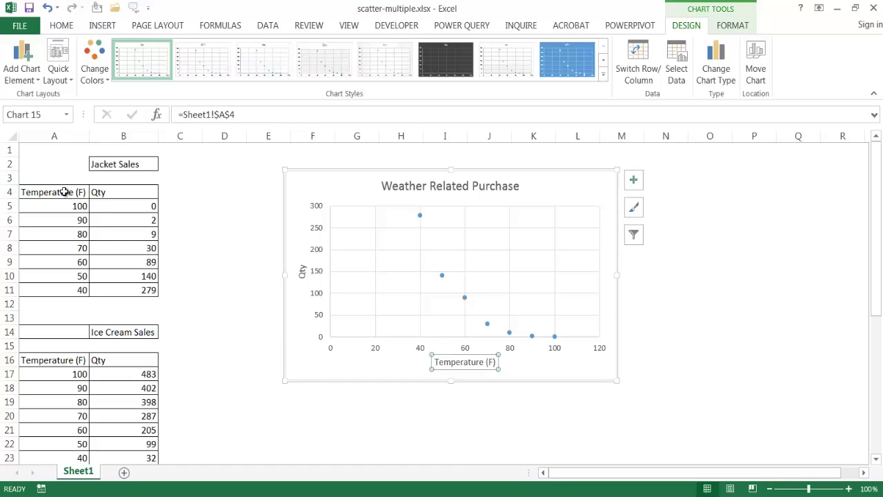
left_click(634, 181)
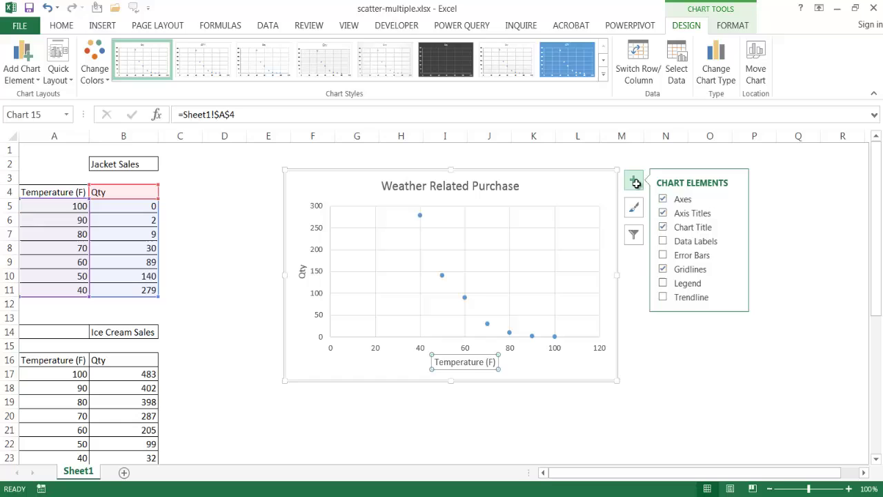
left_click(664, 283)
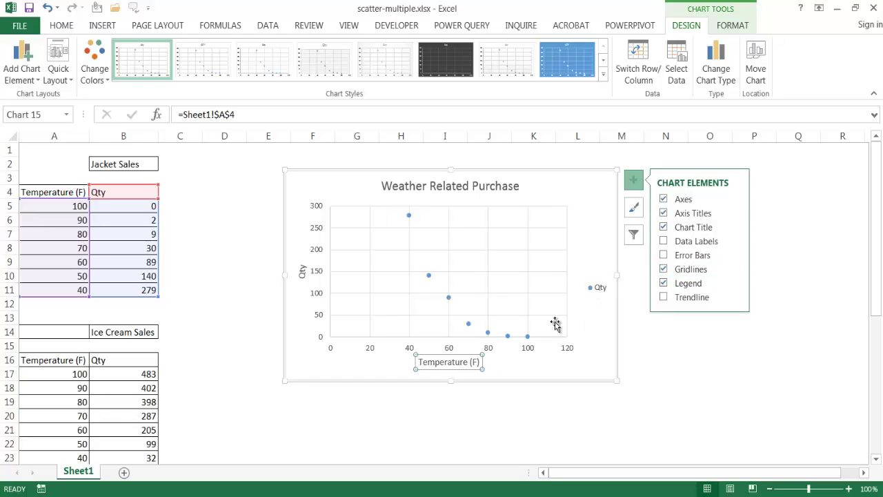
Rename the chart's Qty series to Jacket Sales using cell B2 in Select Data.
left_click(598, 290)
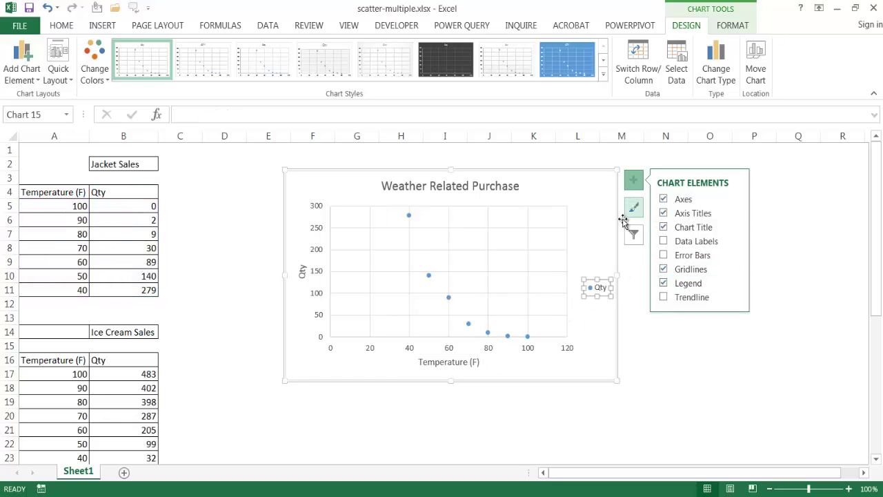
left_click(683, 376)
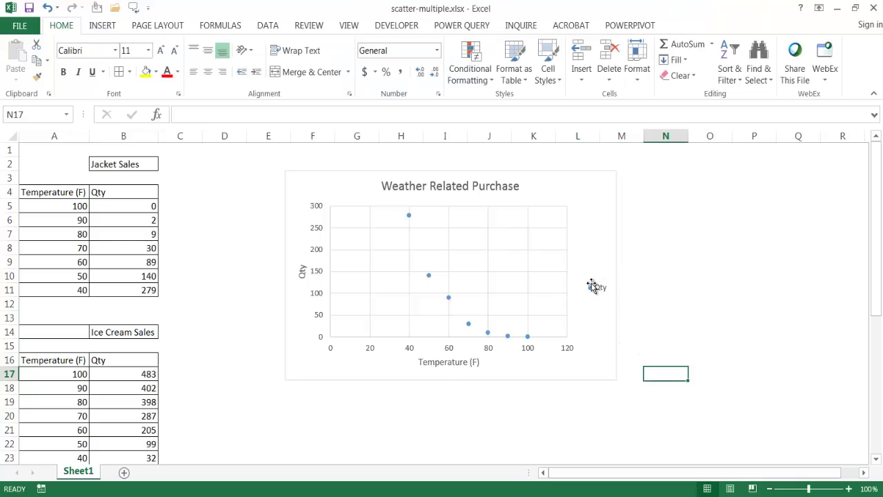
left_click(592, 287)
left_click(676, 66)
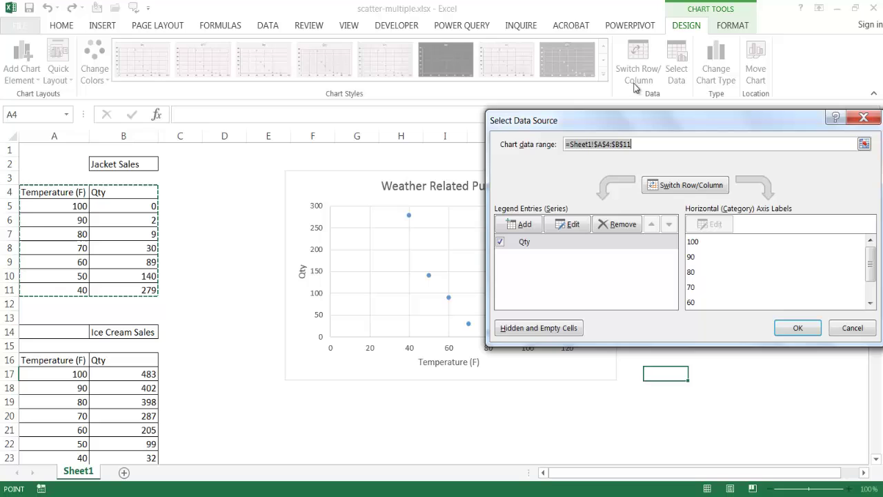
left_click(573, 224)
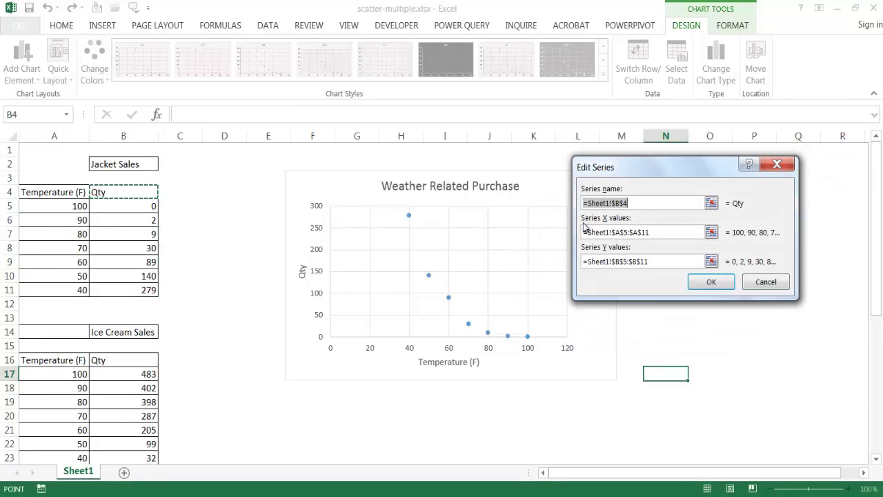
left_click(146, 164)
left_click(711, 282)
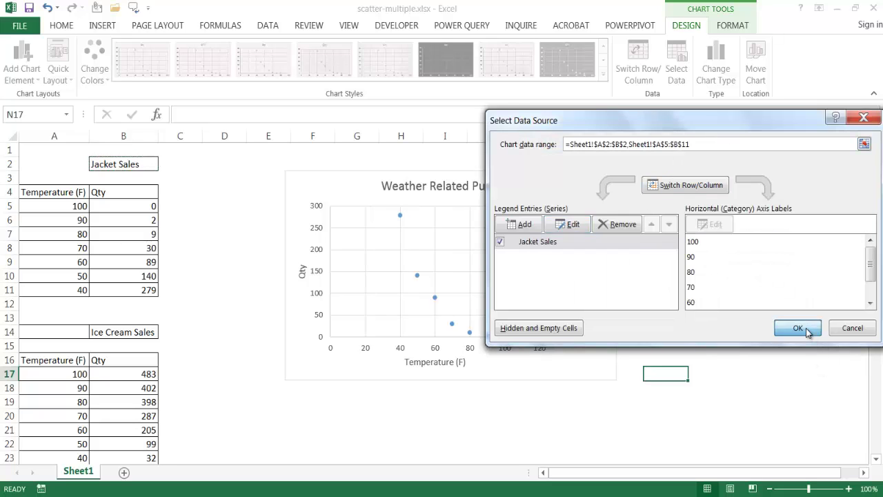
left_click(802, 328)
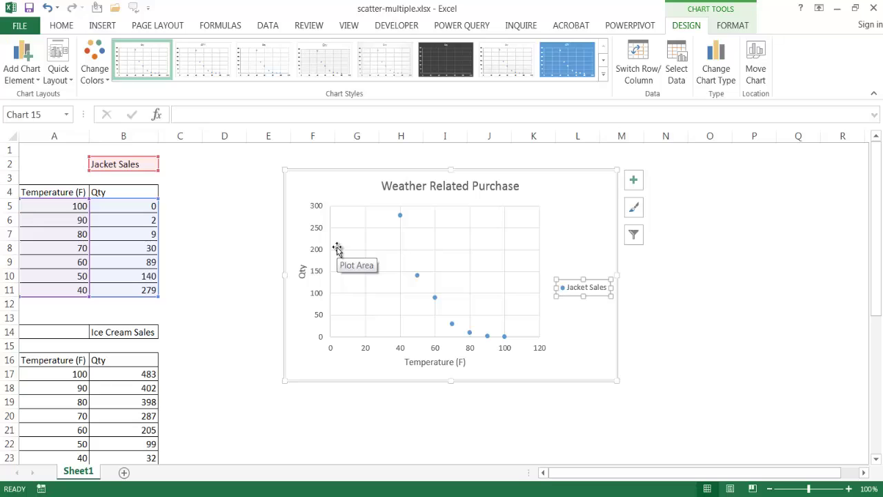
Copy the larger Ice Cream Sales table, temperatures and Qty in rows 28–41.
key("Escape")
left_click(78, 401)
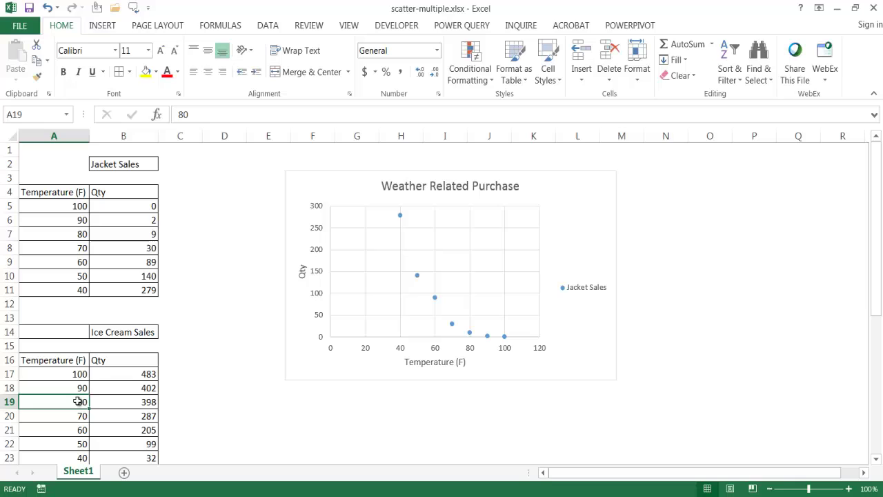
scroll(82, 400, "down", 1)
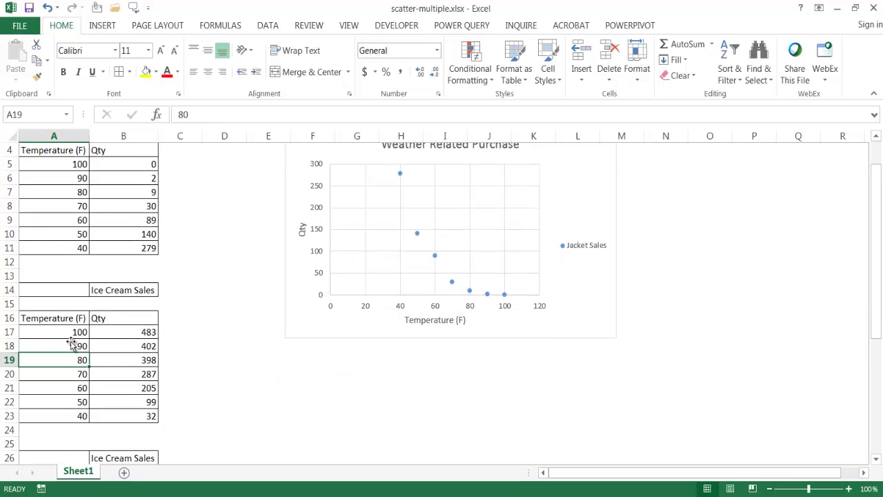
scroll(106, 301, "down", 6)
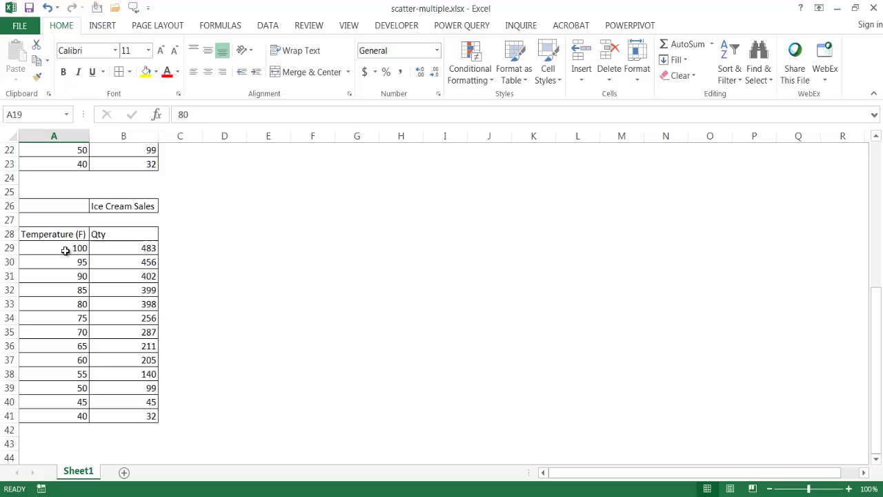
left_click(82, 318)
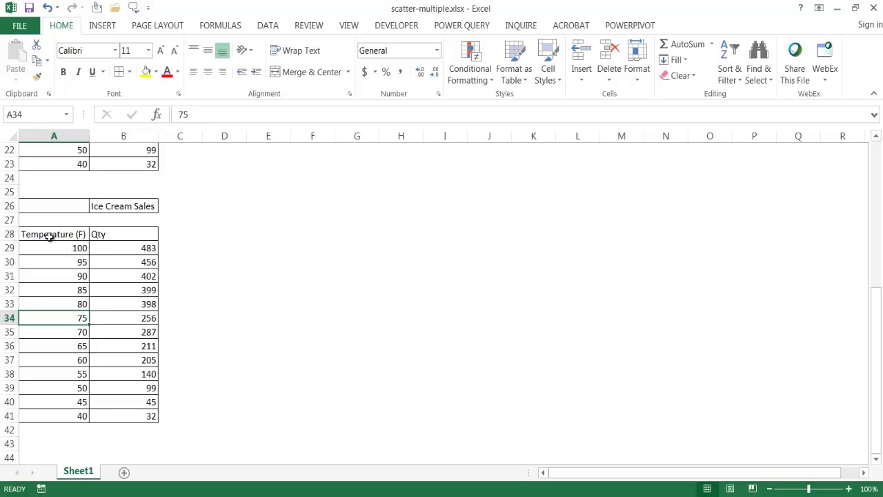
left_click_drag(50, 235, 131, 413)
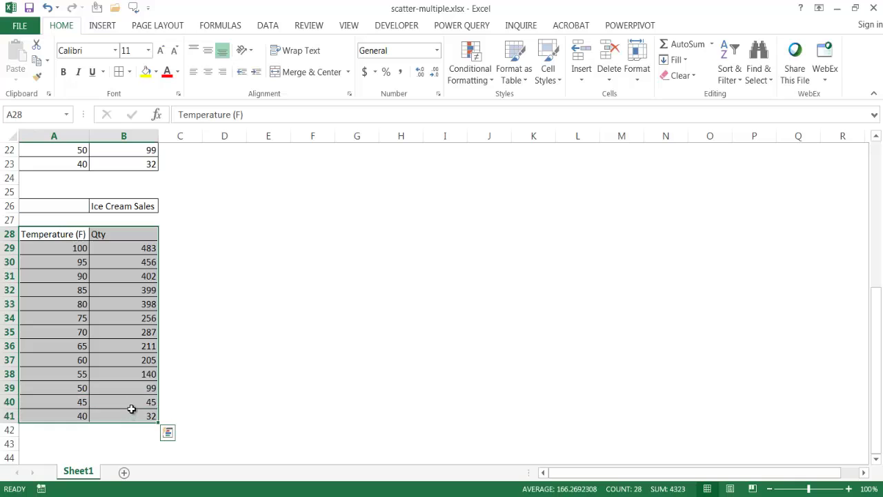
key("ctrl+c")
scroll(259, 350, "up", 6)
scroll(259, 349, "up", 1)
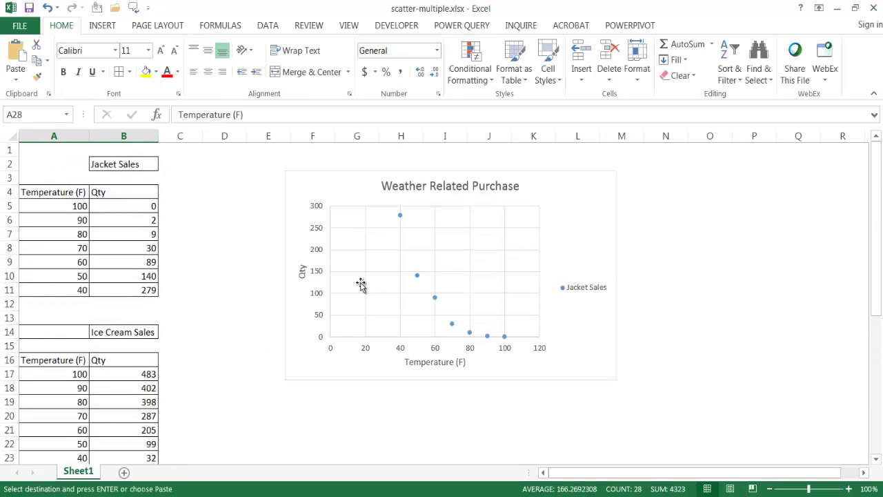
Paste the copied data into the chart, then undo the mistaken paste.
left_click(372, 269)
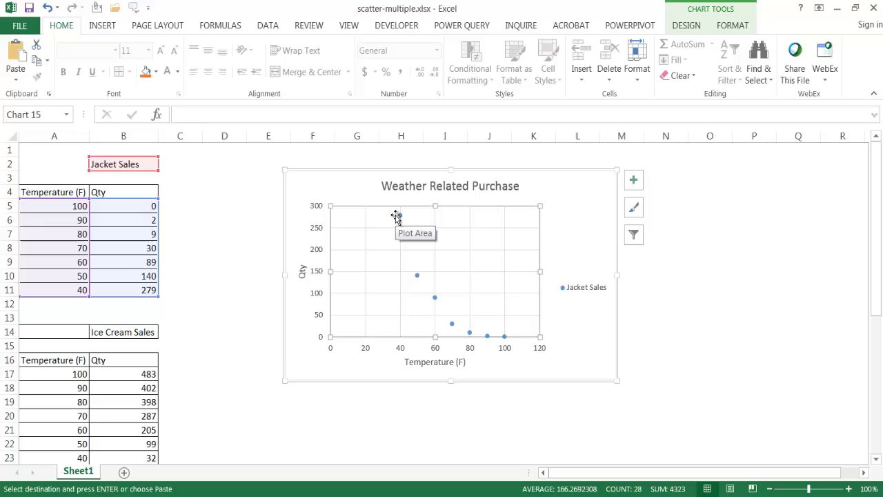
key("ctrl+v")
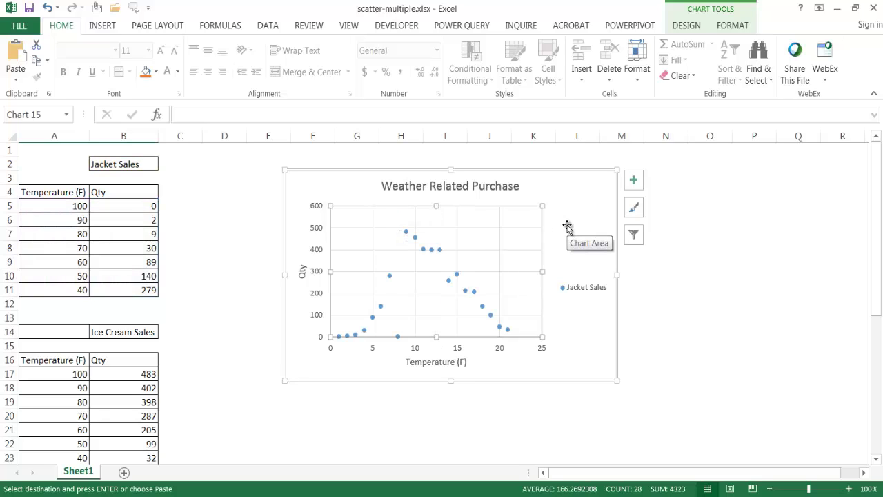
key("ctrl+z")
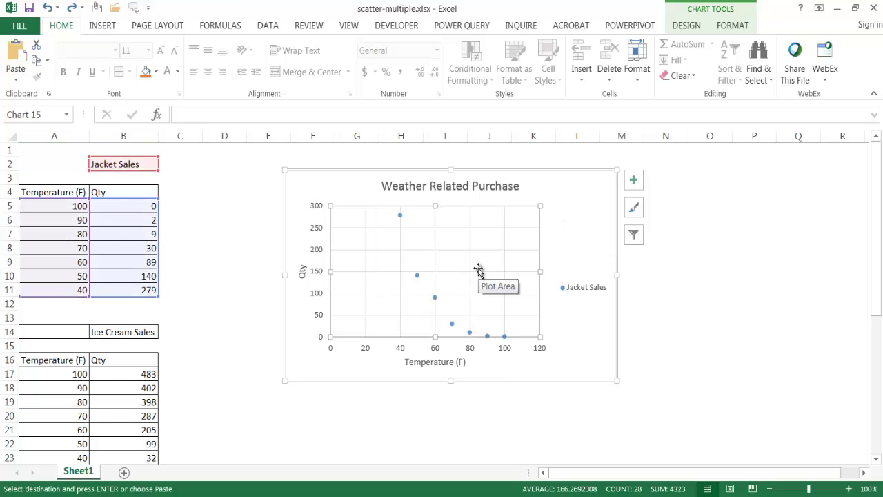
Recopy the Ice Cream Sales temperature and Qty data and select the chart.
scroll(246, 288, "down", 5)
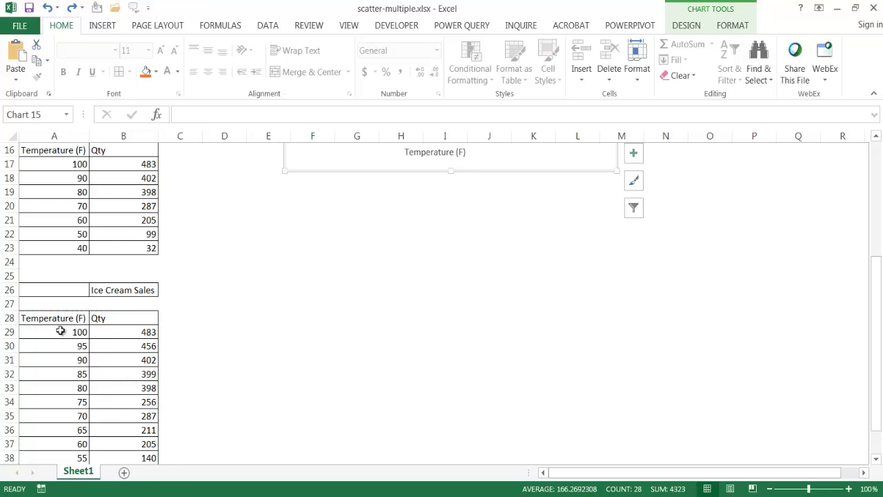
left_click_drag(59, 319, 152, 452)
key("ctrl+c")
scroll(350, 386, "up", 6)
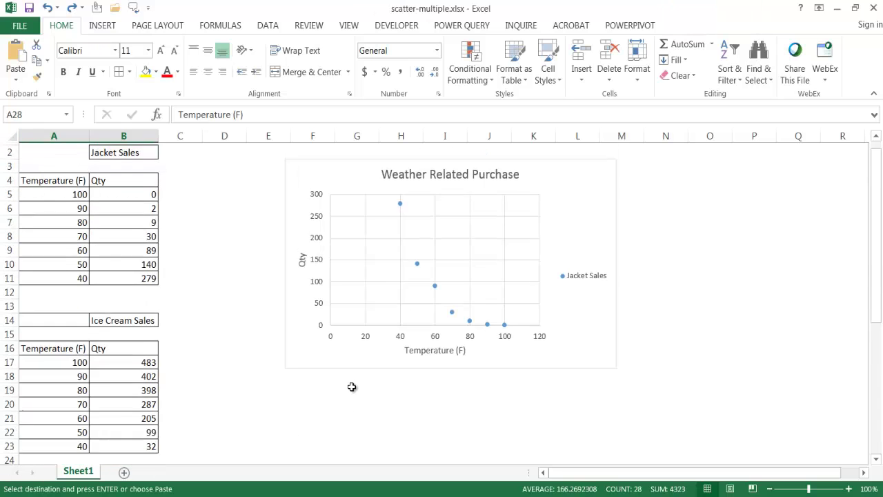
left_click(371, 247)
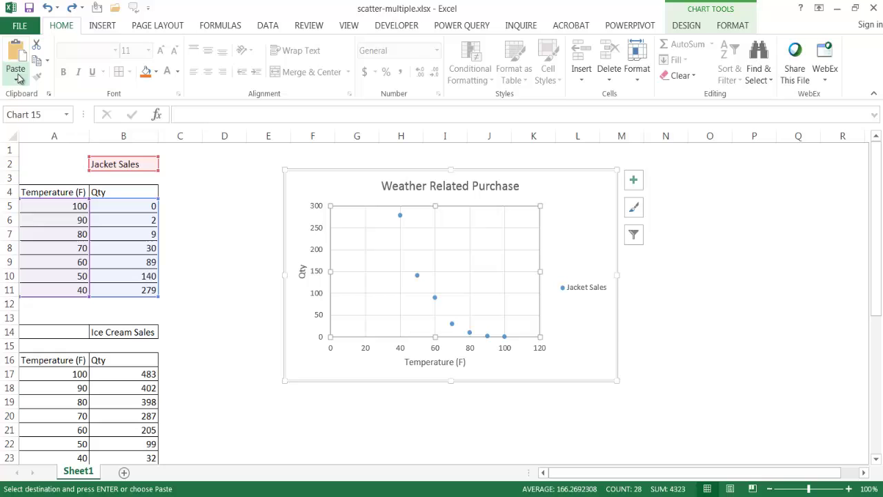
Paste Special the copied data as a new series, with series names from the first row.
left_click(20, 78)
left_click(26, 133)
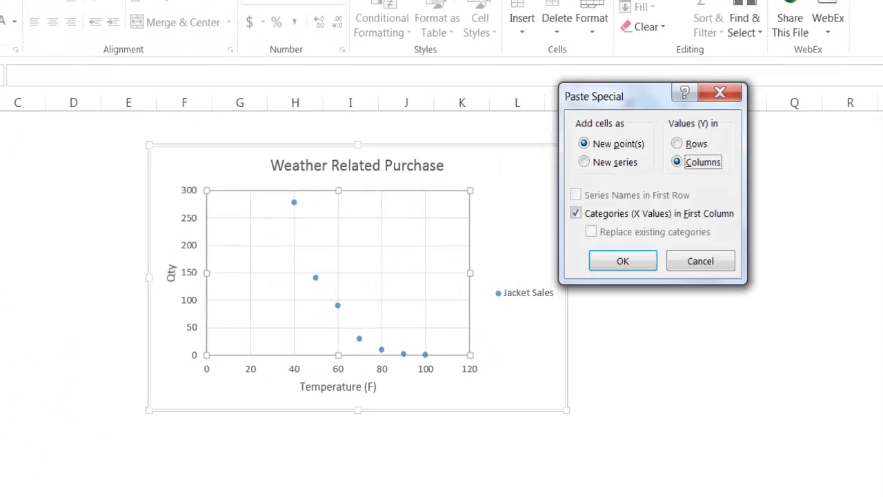
left_click_drag(672, 132, 694, 142)
left_click_drag(651, 97, 661, 97)
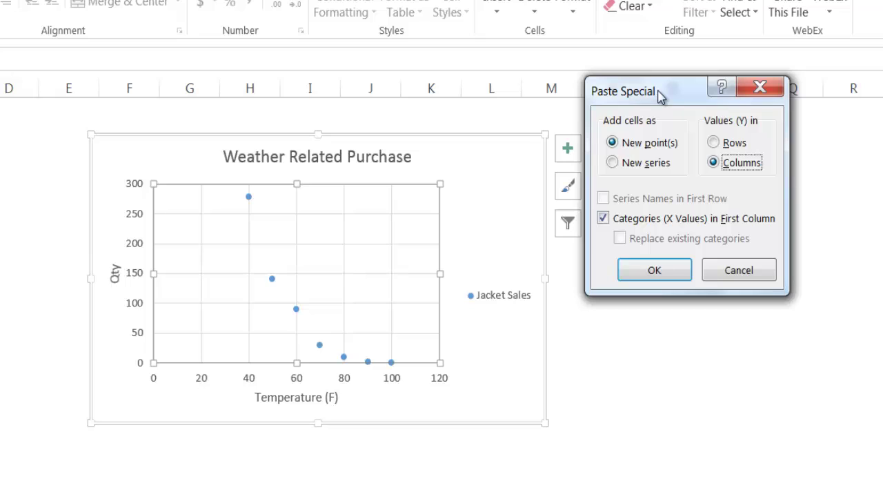
left_click(615, 164)
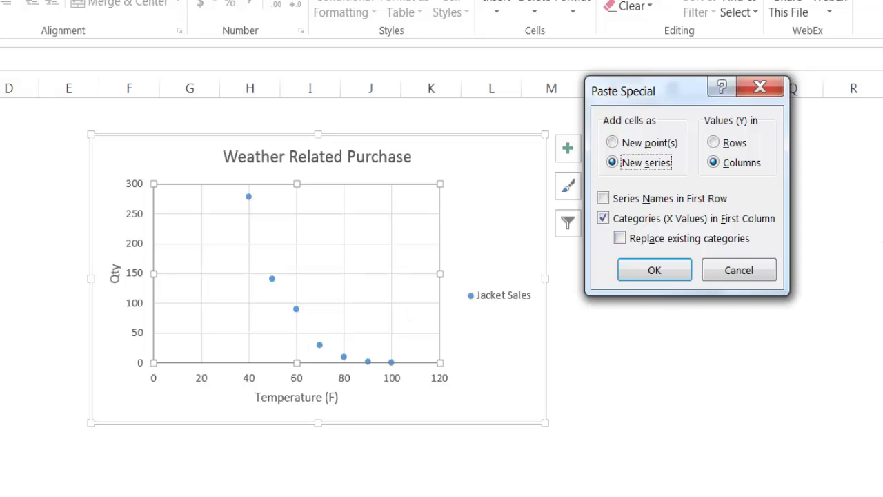
left_click(605, 199)
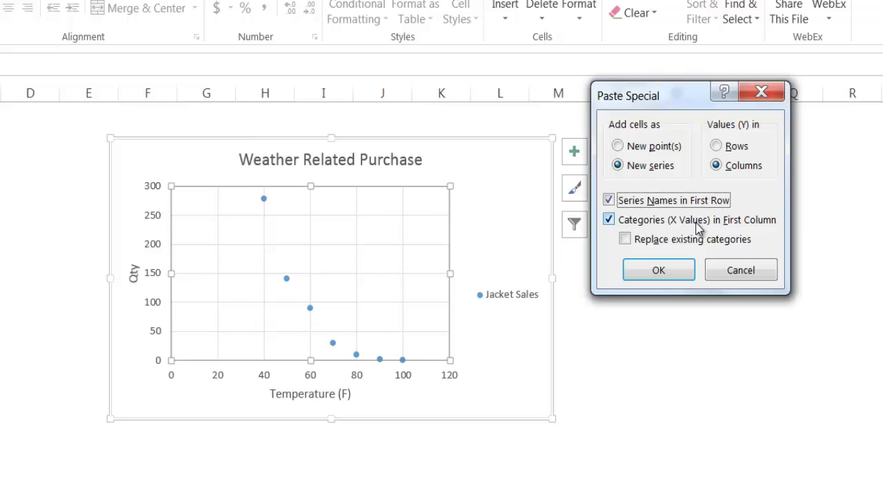
left_click(654, 269)
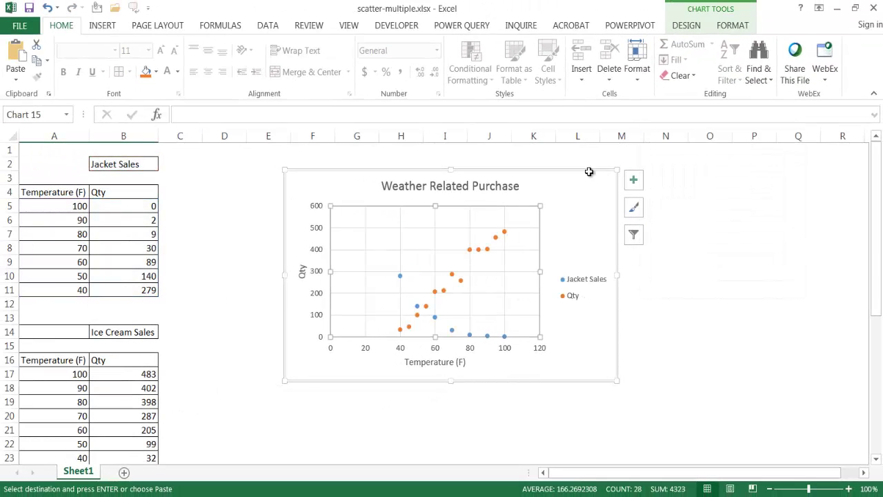
Rename the orange Qty series to Ice Cream Sales using cell B26 in Select Data.
left_click(732, 26)
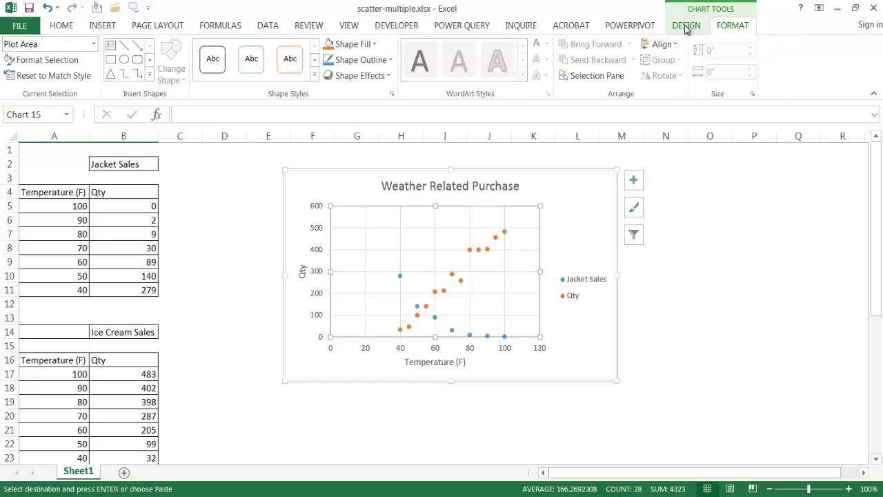
left_click(687, 28)
left_click(676, 69)
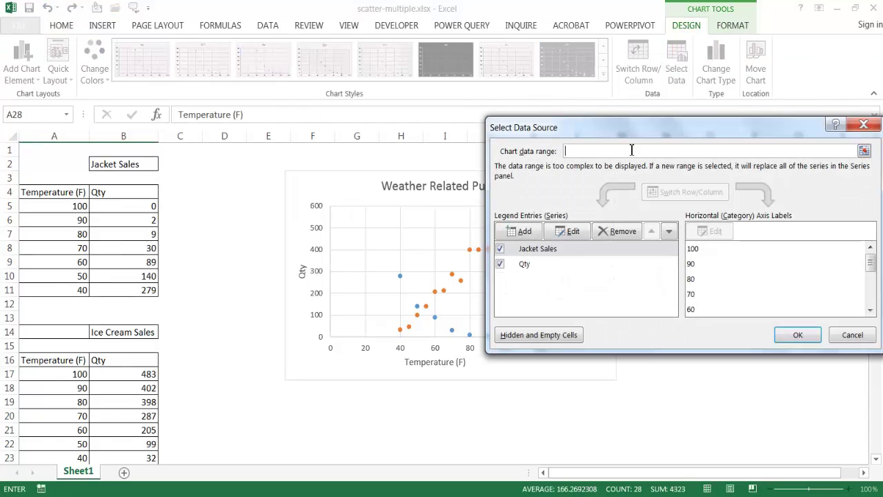
left_click(529, 265)
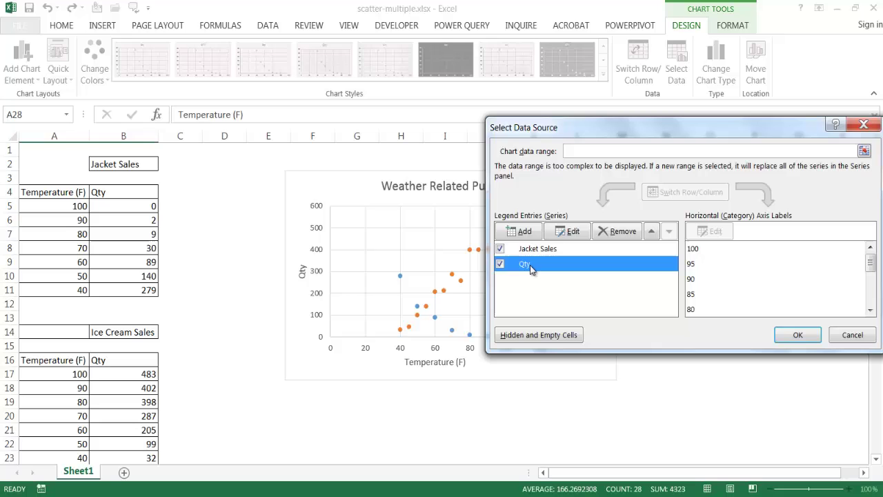
left_click(572, 232)
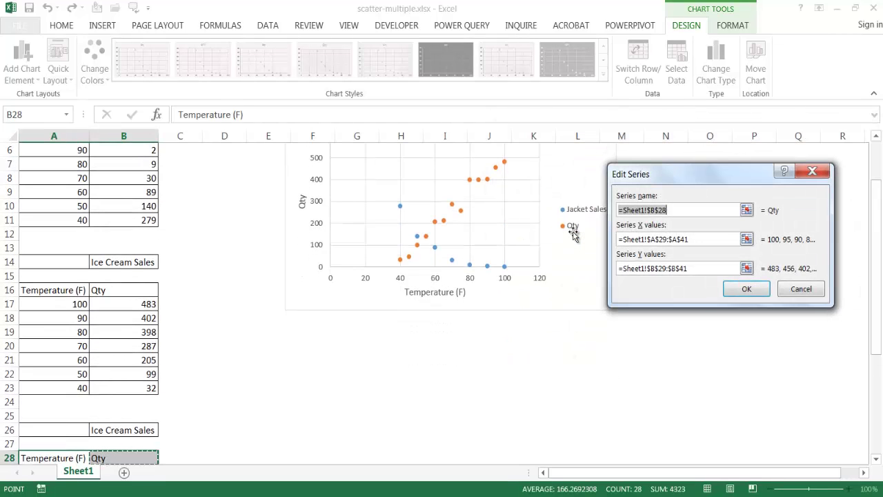
left_click(109, 431)
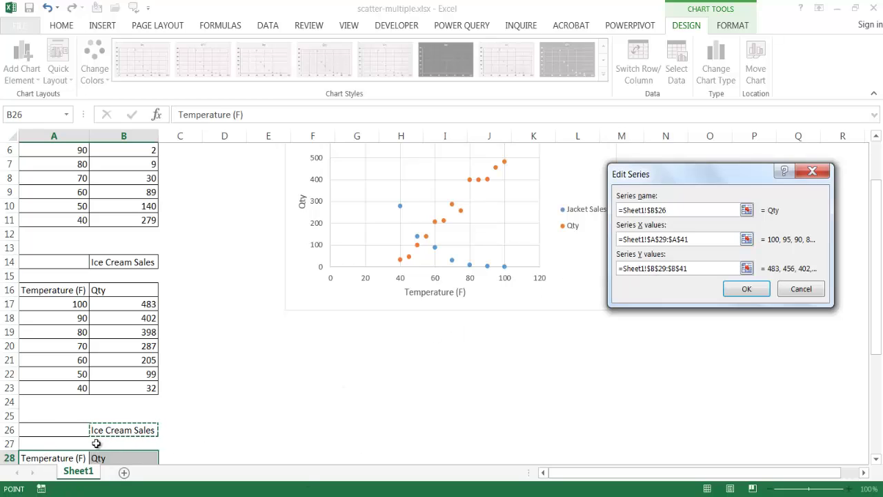
left_click(752, 289)
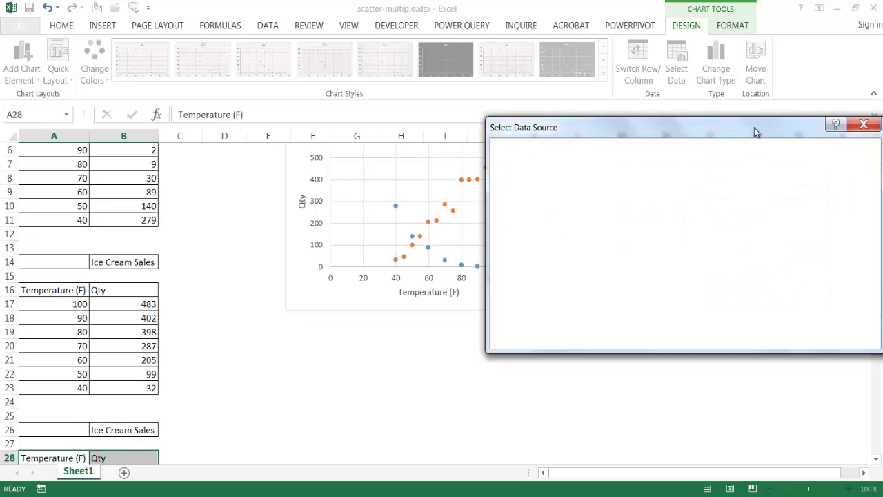
left_click(741, 329)
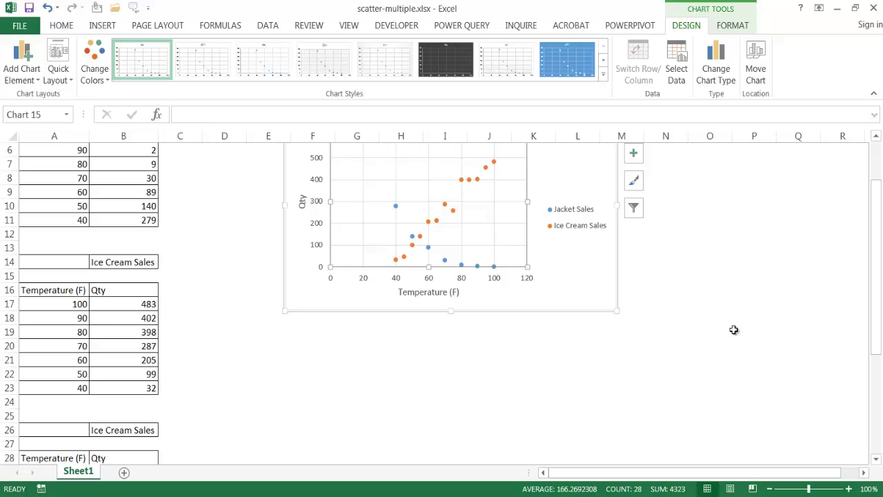
scroll(734, 330, "up", 2)
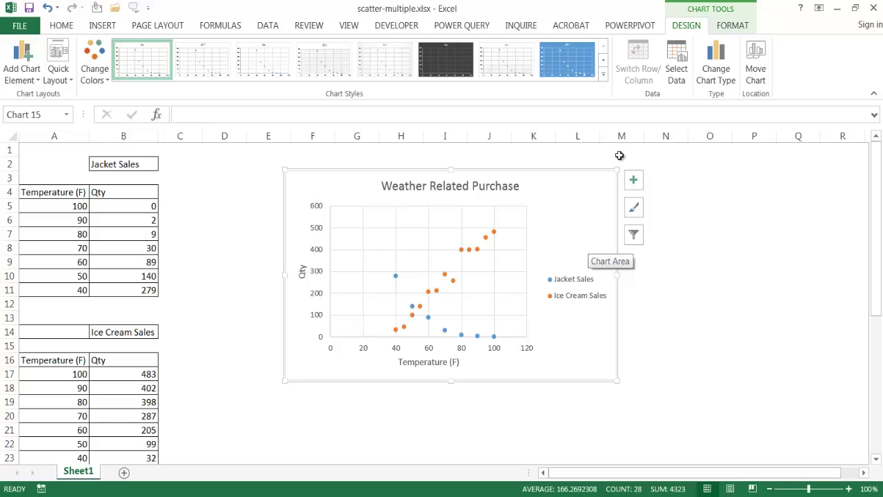
left_click(677, 70)
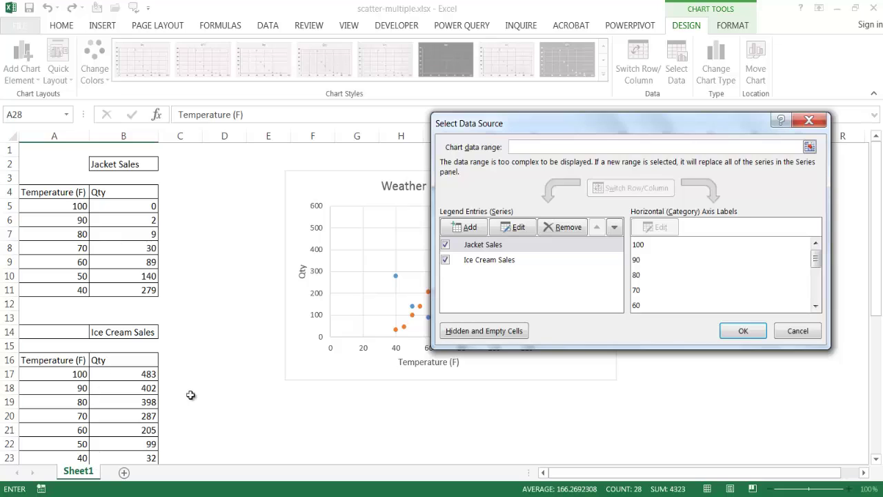
left_click(799, 332)
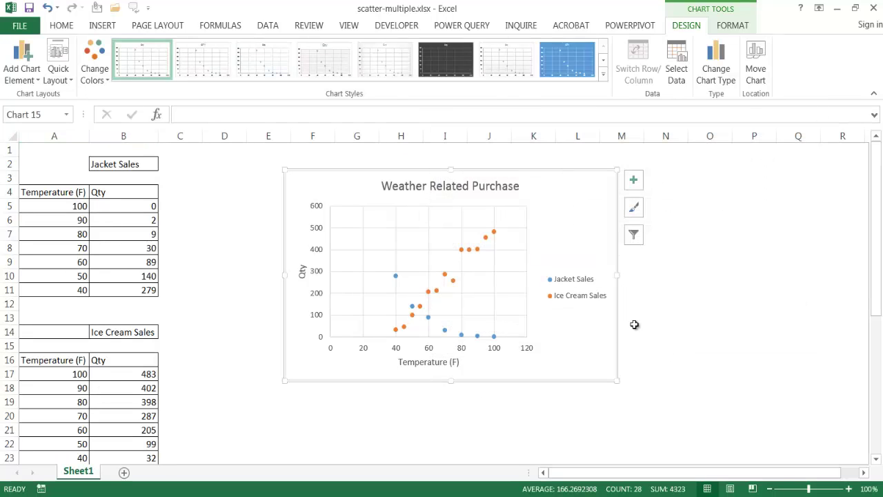